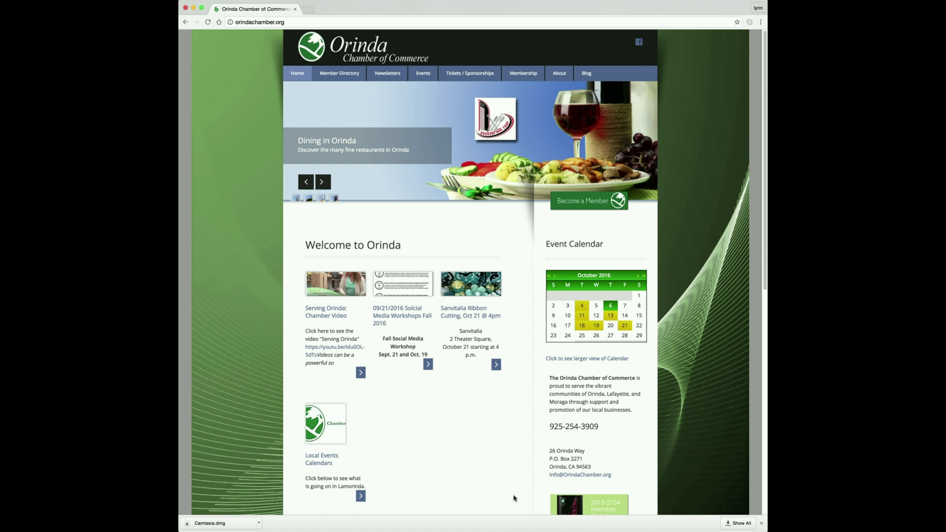
Step: Log in with the member's own username and password, then go to the Member Directory
scroll(514, 499, "down", 10)
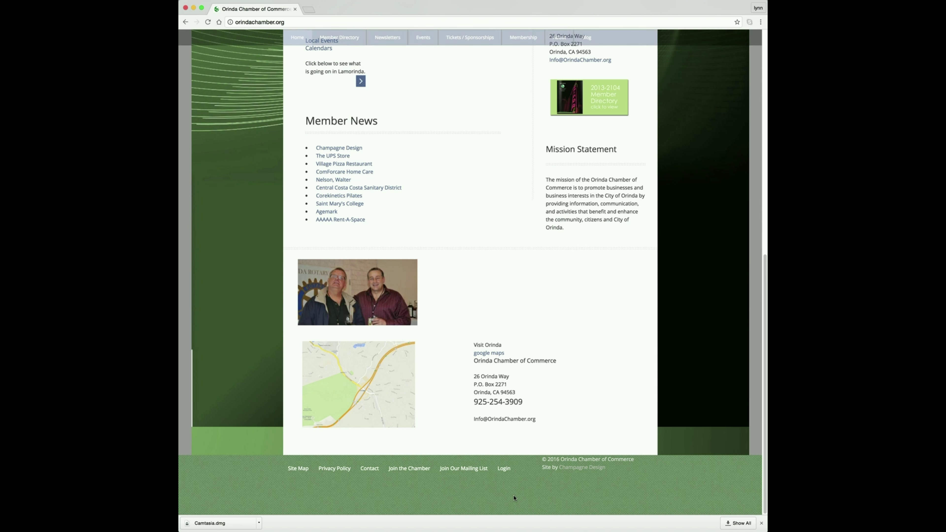
left_click(503, 469)
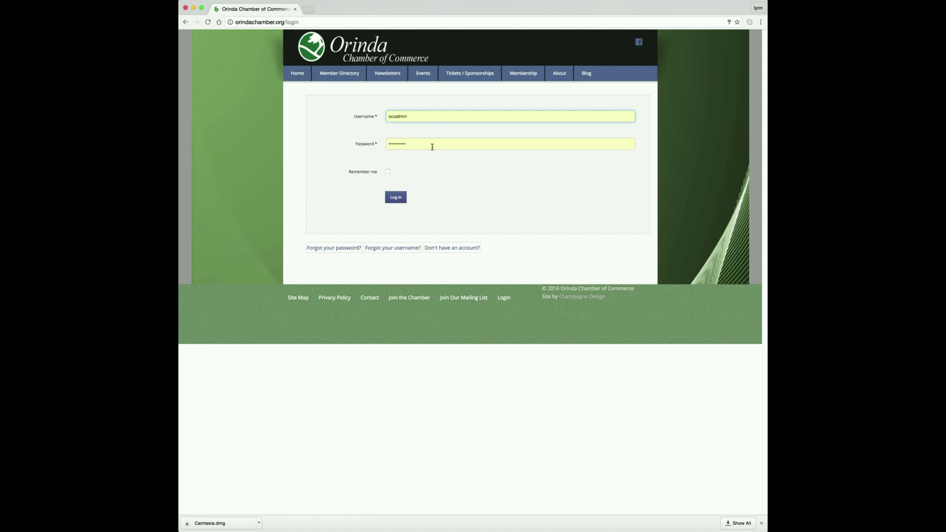
left_click_drag(416, 116, 386, 116)
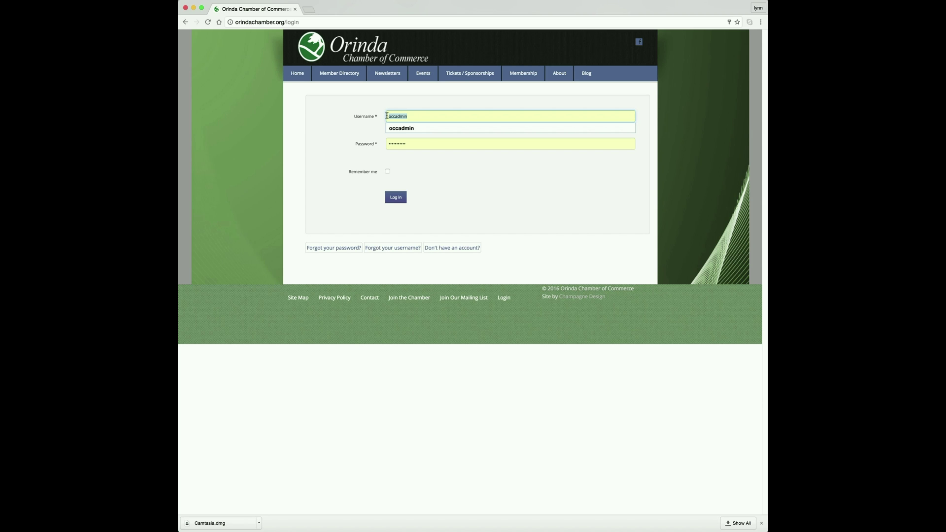
type("champagnedesig")
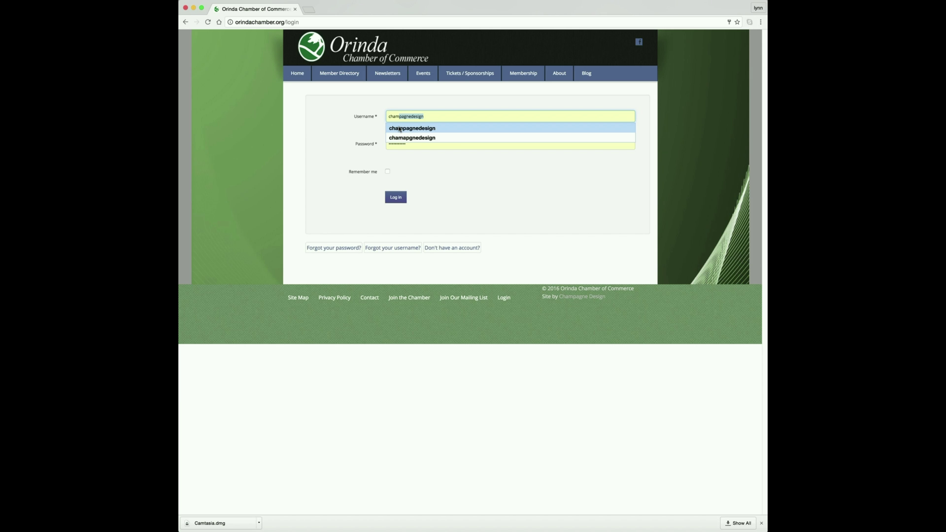
left_click(400, 128)
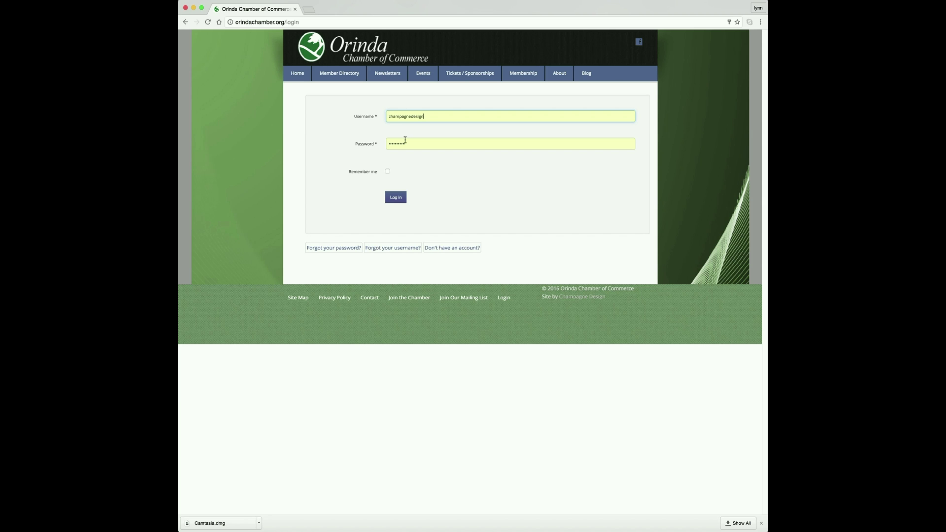
left_click(388, 144)
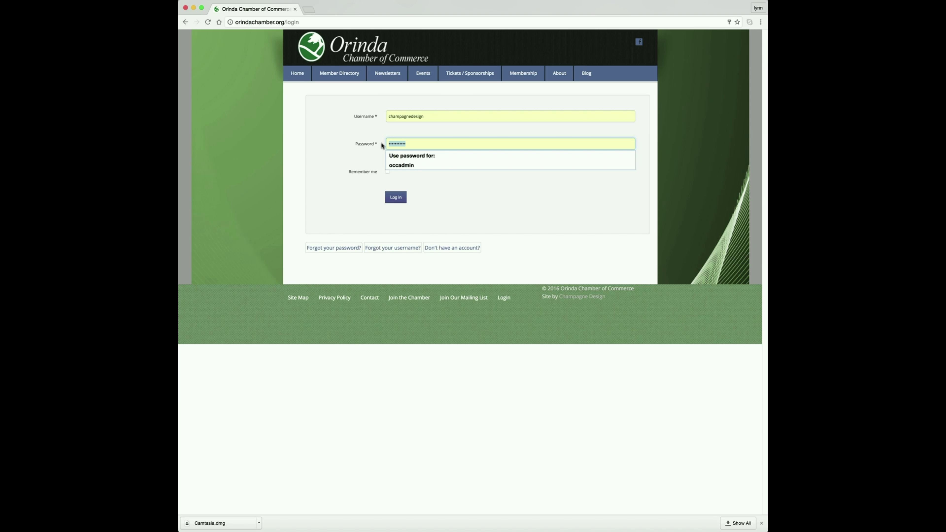
type("•••")
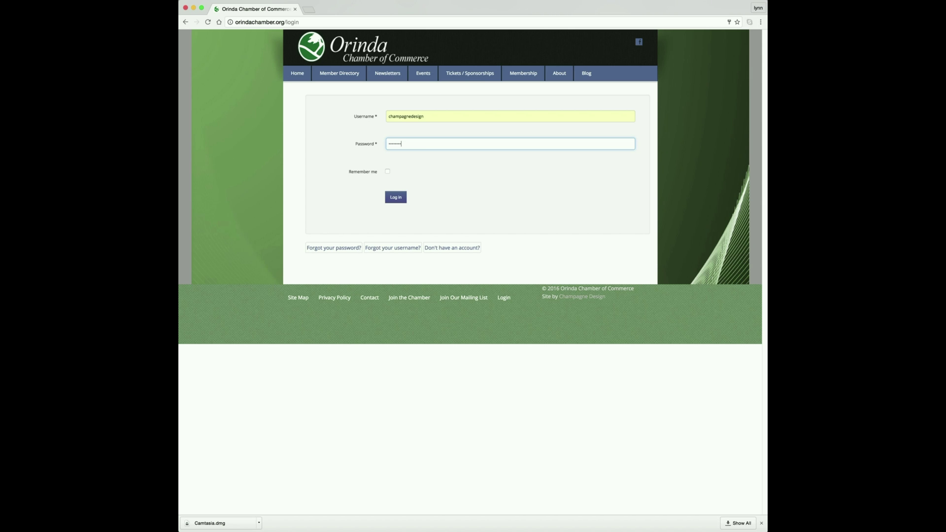
left_click(396, 198)
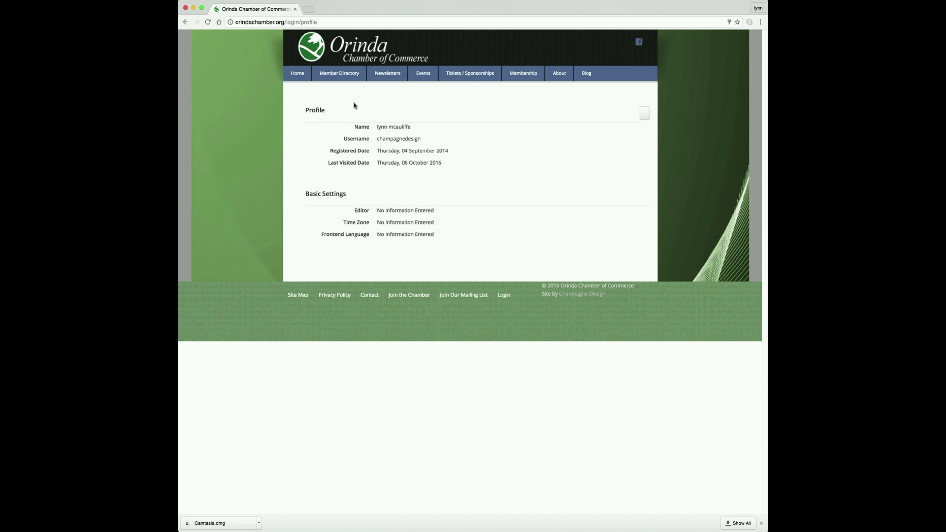
left_click(339, 75)
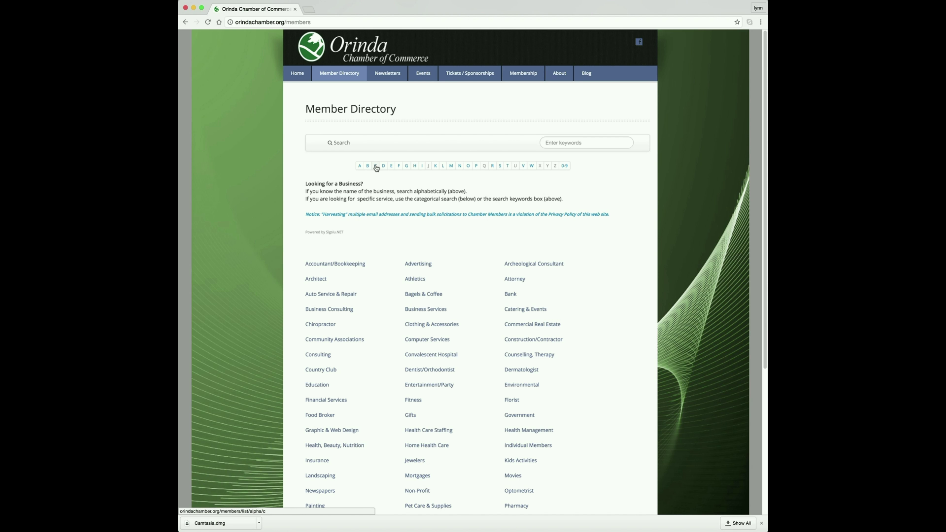
Step: Open Champagne Design from the directory's C listings and show its entry management options
left_click(376, 167)
scroll(384, 267, "down", 15)
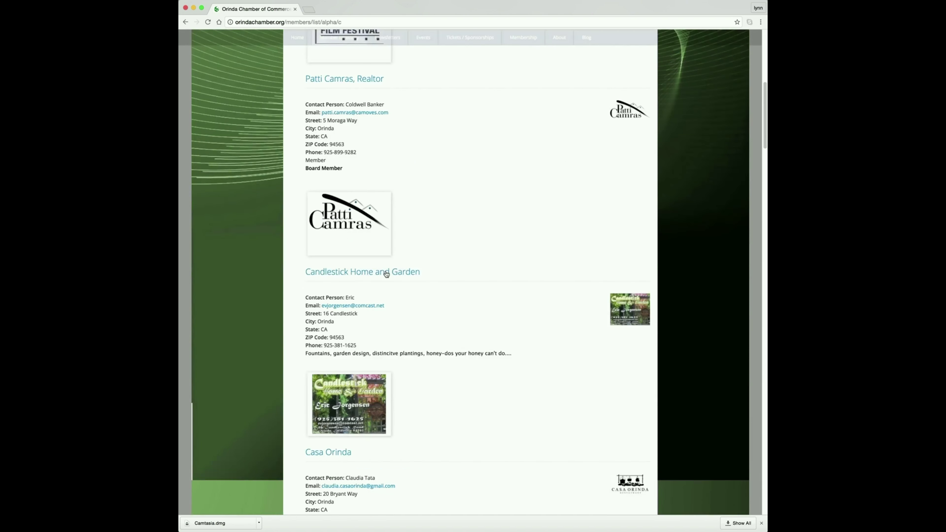
scroll(385, 269, "down", 15)
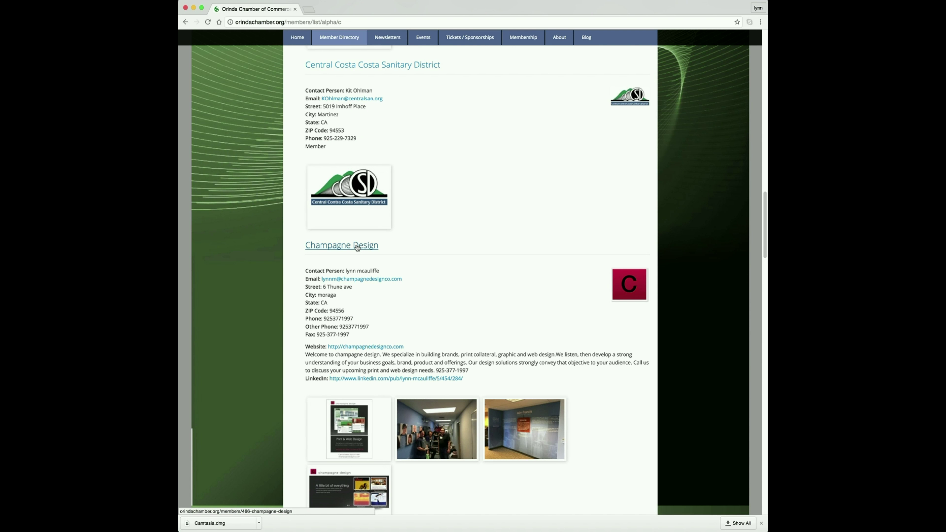
left_click(357, 246)
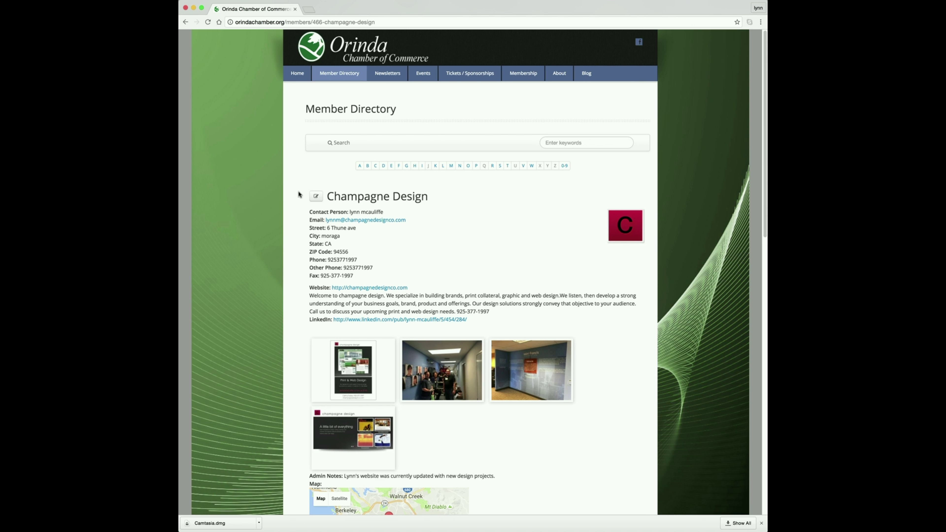
left_click(317, 199)
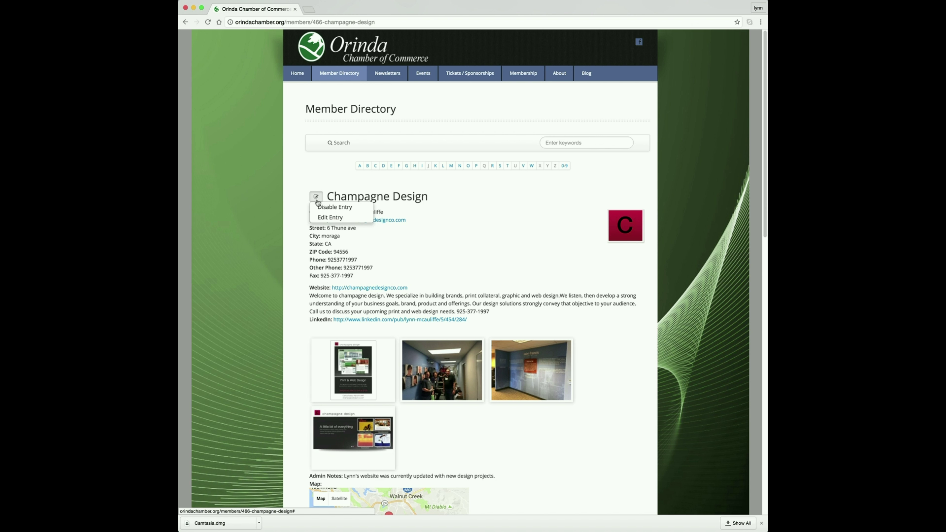
Step: Edit the Champagne Design entry, adding then removing Archeological Consultant so only Graphic & Web Design remains
left_click(323, 219)
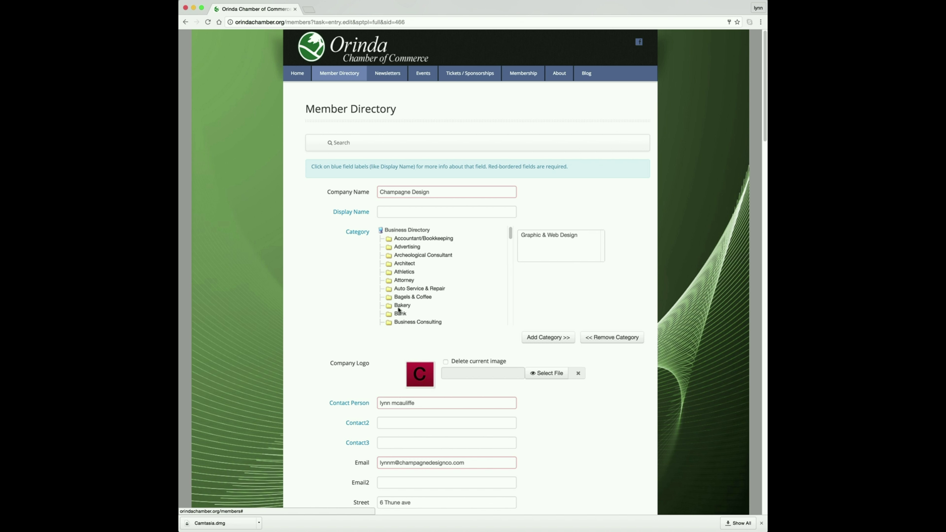
scroll(413, 261, "down", 8)
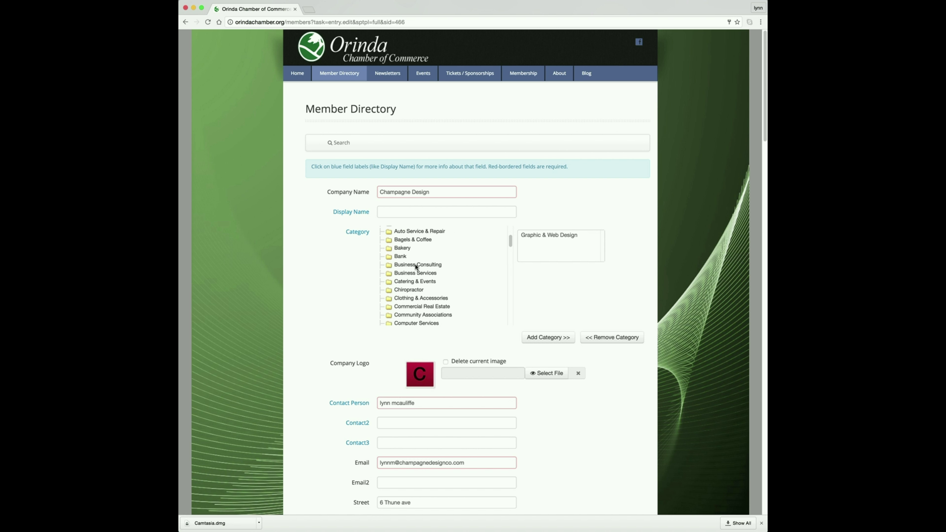
scroll(416, 268, "up", 6)
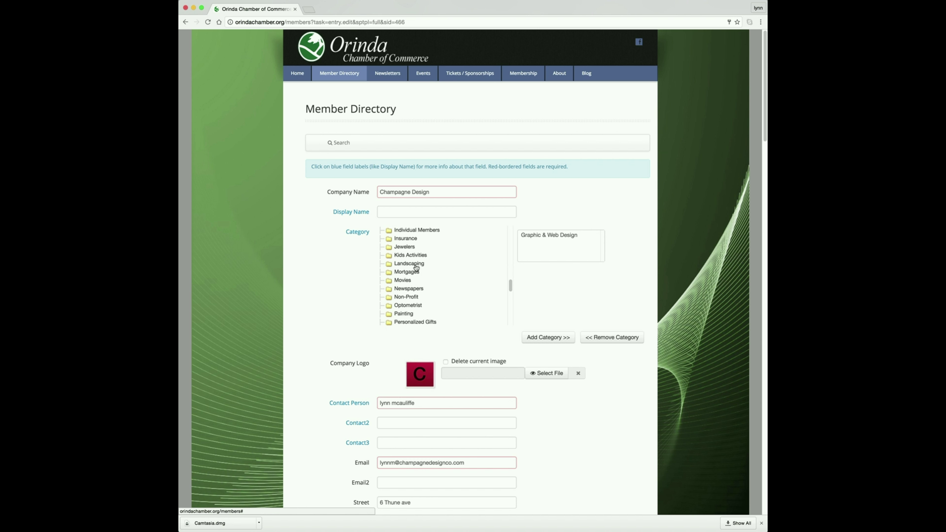
scroll(416, 266, "up", 3)
left_click(429, 257)
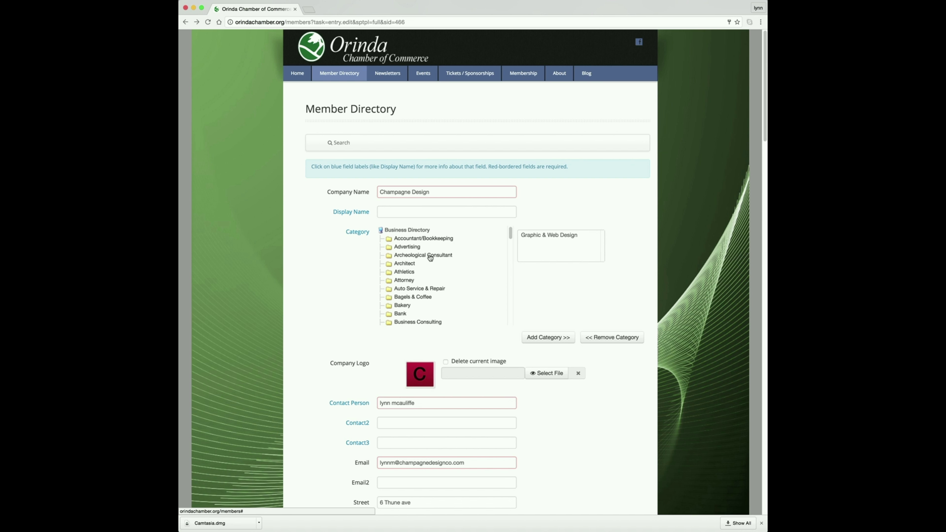
left_click(547, 337)
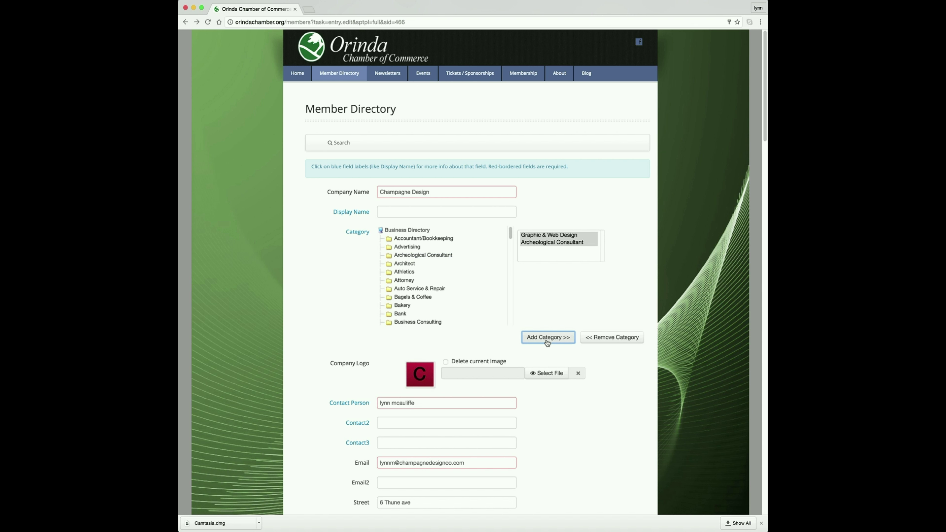
left_click(543, 243)
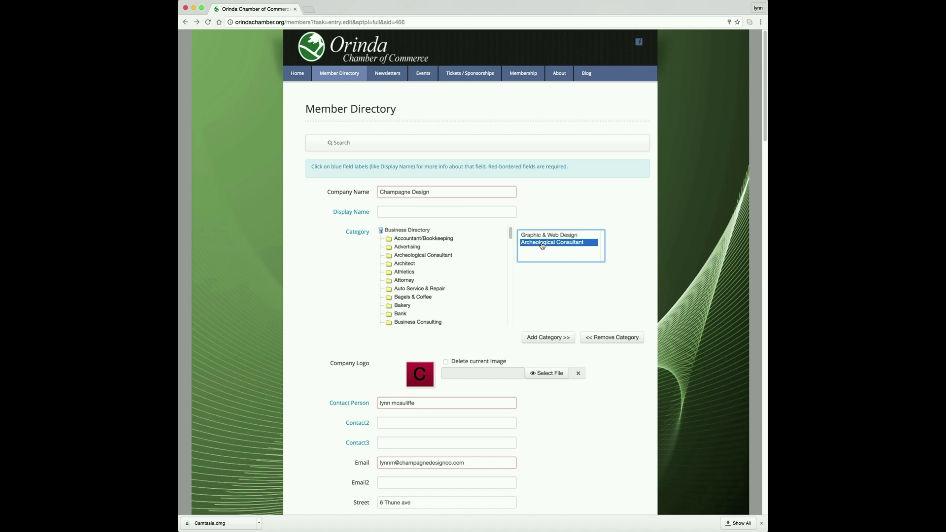
left_click(620, 338)
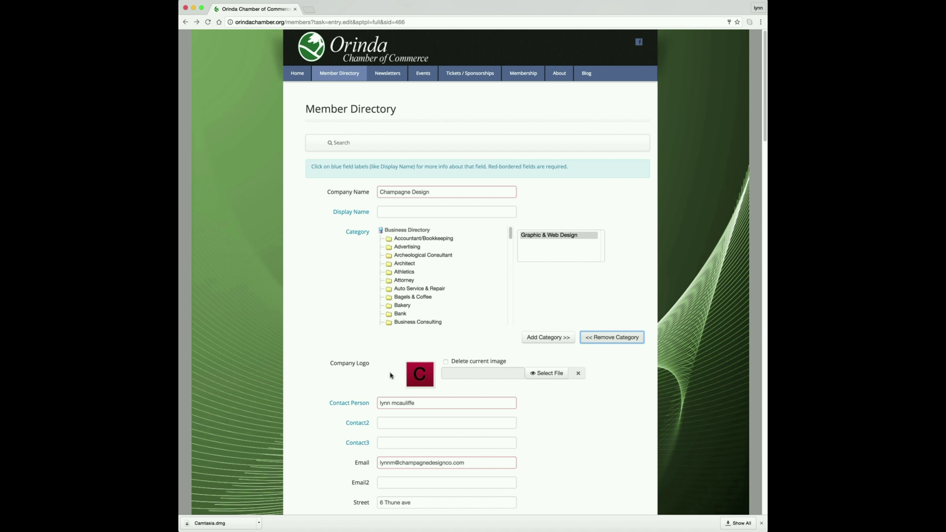
Step: Upload Logo Square.jpg from AppFiles as the new Company Logo
left_click(548, 375)
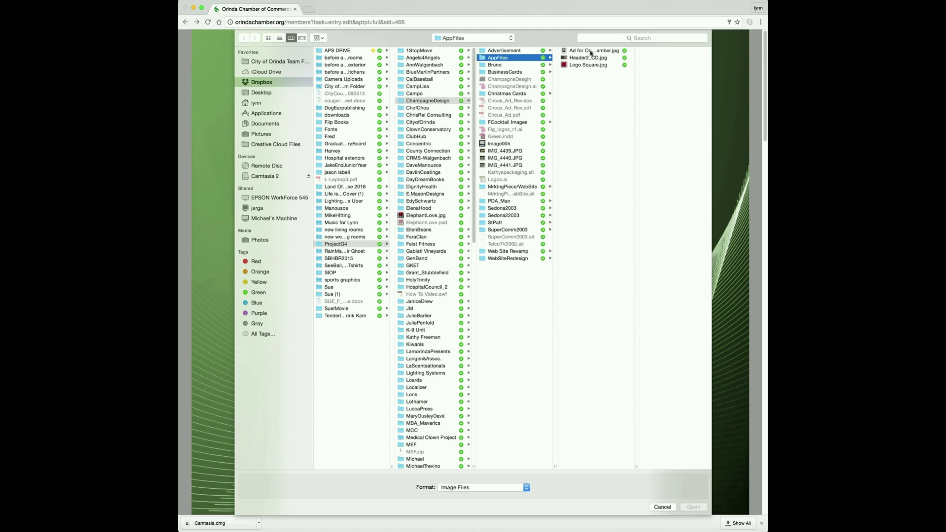
left_click(587, 65)
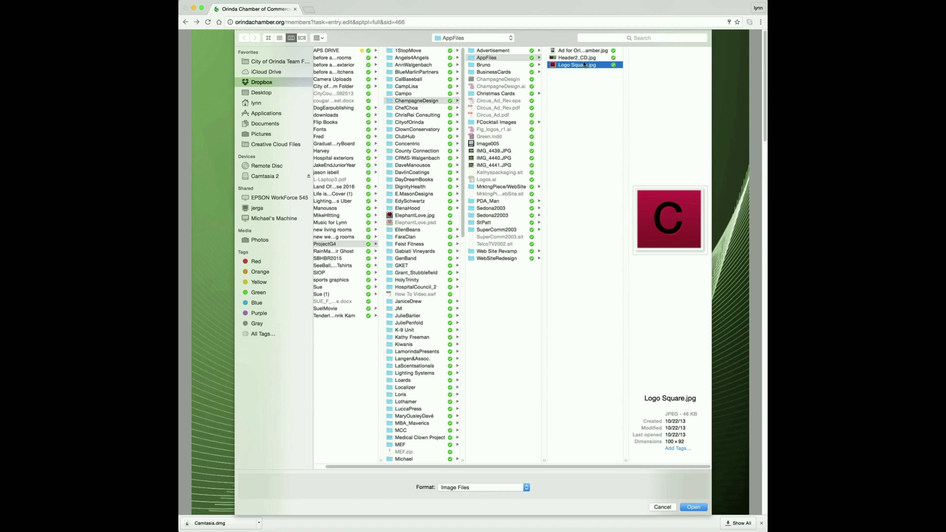
left_click(694, 509)
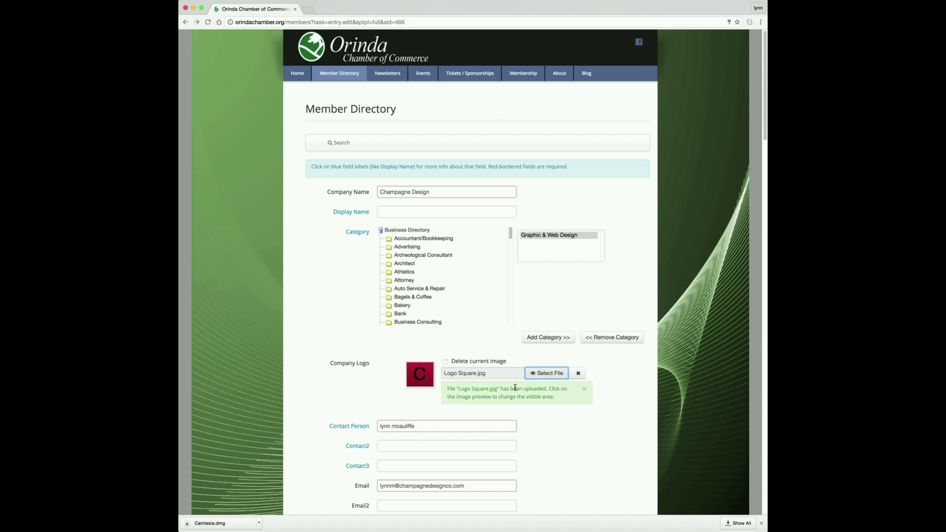
scroll(572, 448, "down", 5)
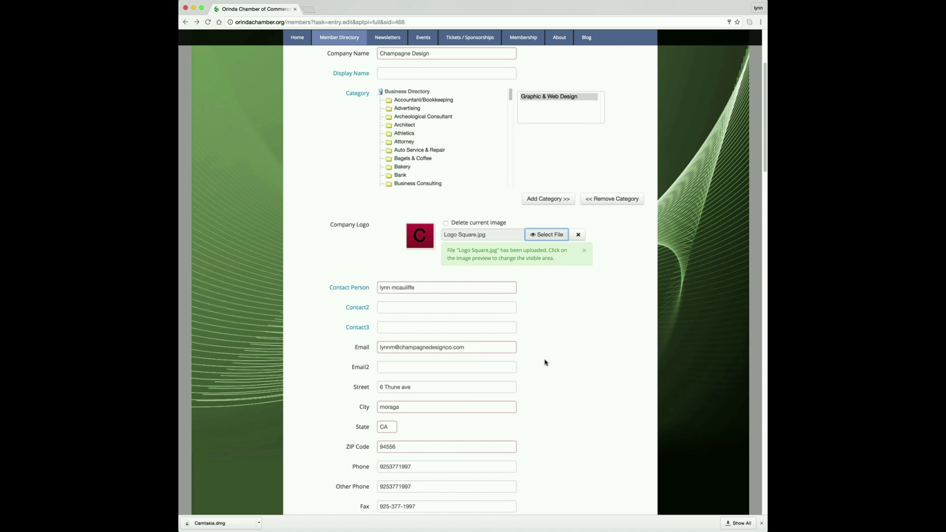
scroll(544, 361, "down", 2)
scroll(544, 362, "down", 3)
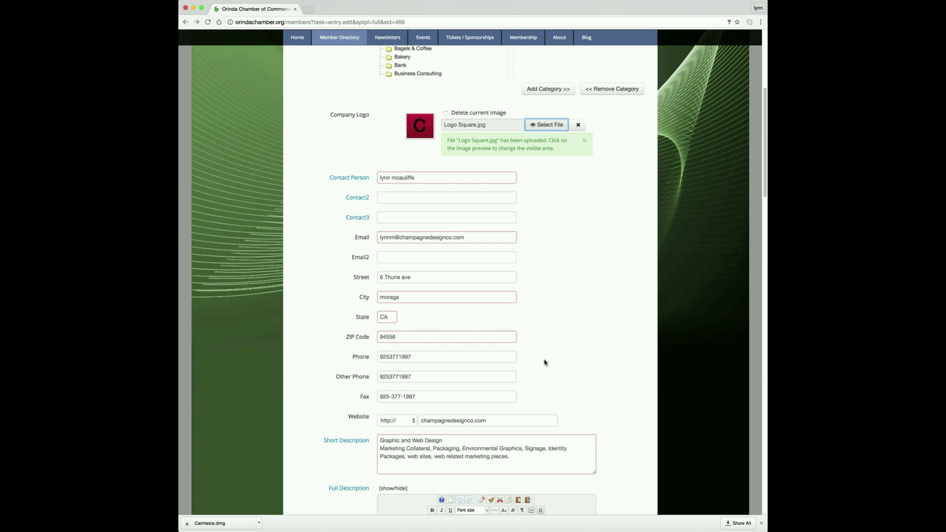
scroll(543, 361, "down", 4)
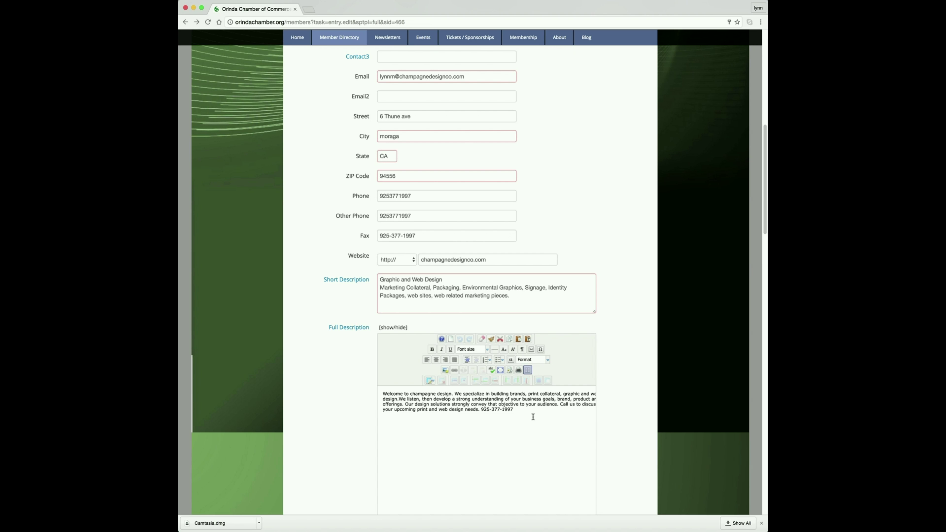
scroll(533, 417, "down", 5)
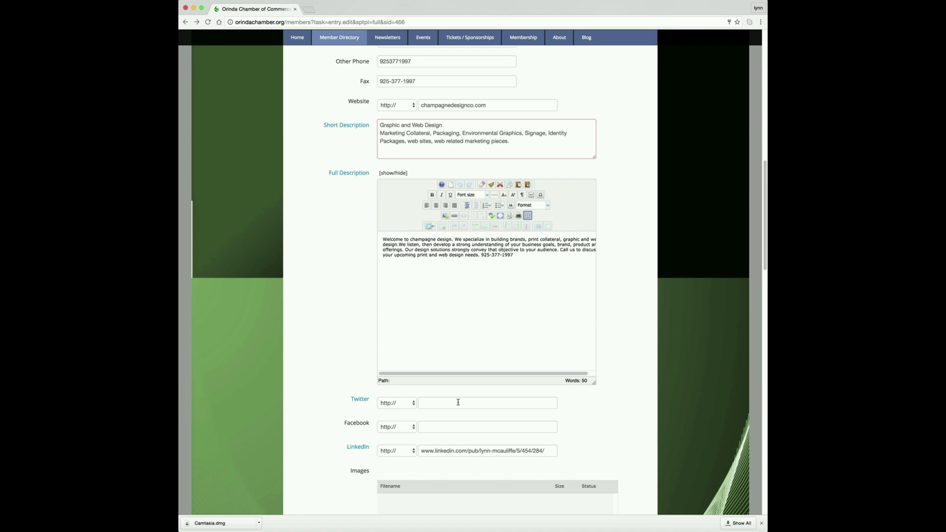
scroll(458, 402, "down", 5)
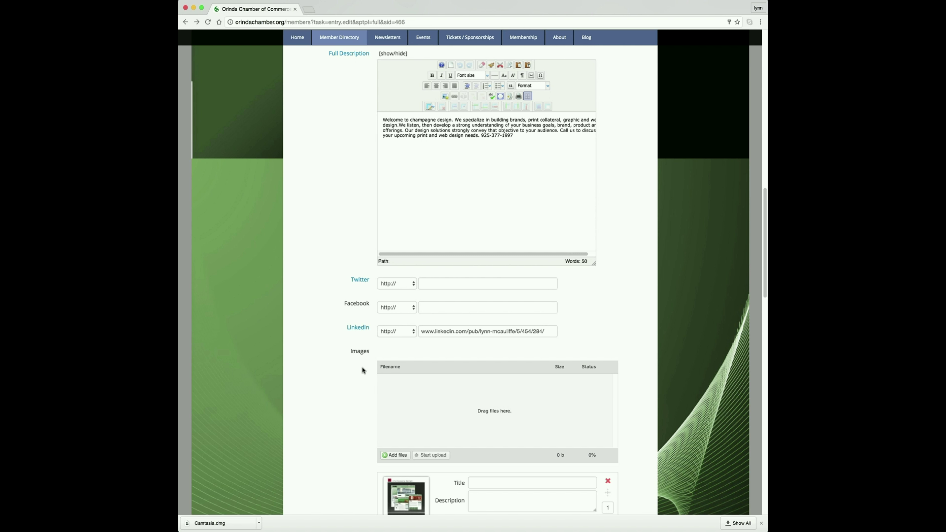
Step: Delete the old first listing image, leaving three, and begin adding a new image
scroll(361, 373, "down", 5)
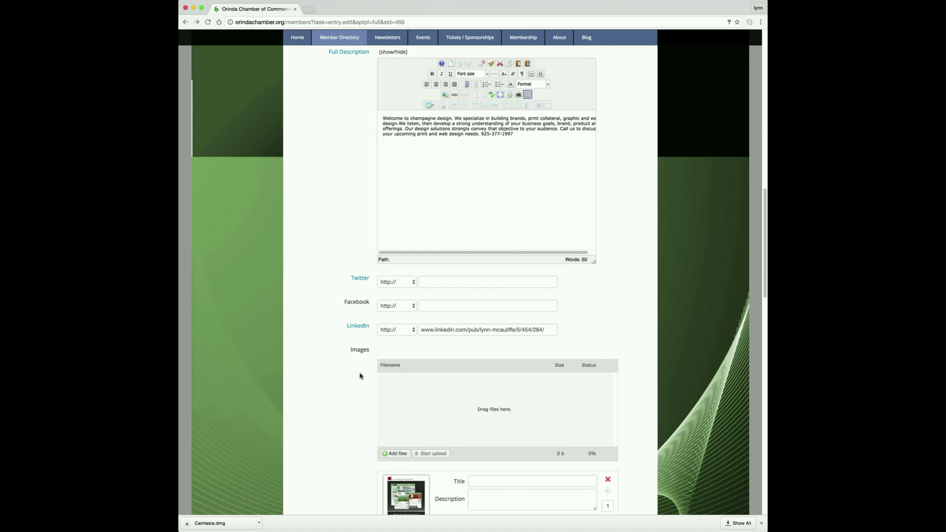
scroll(360, 376, "down", 3)
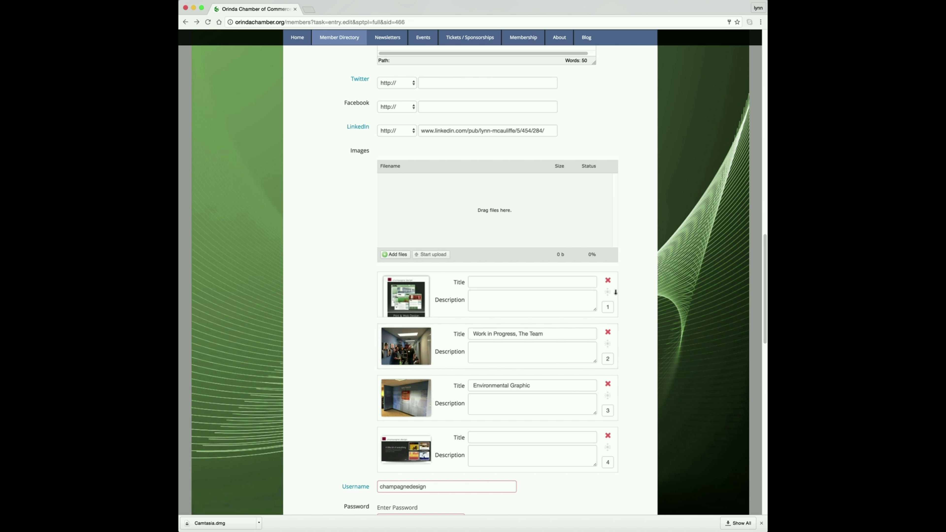
left_click(608, 280)
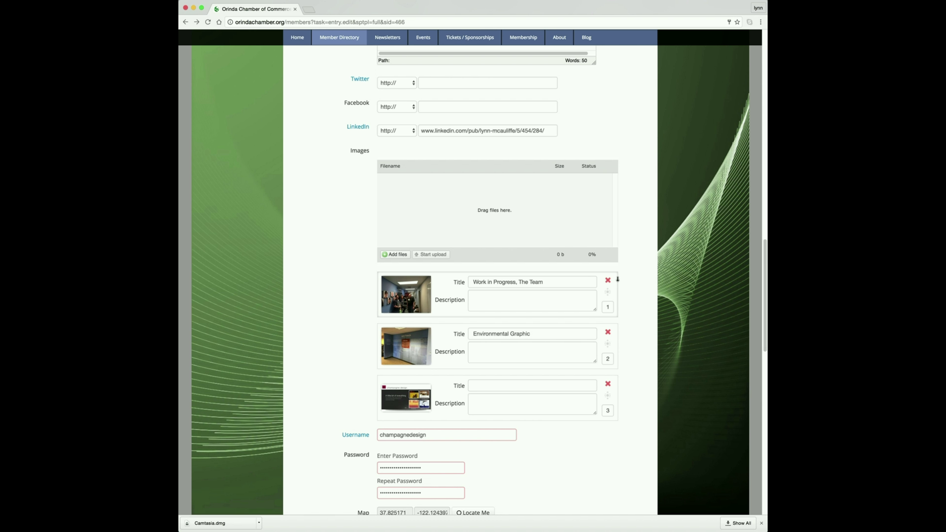
left_click(395, 255)
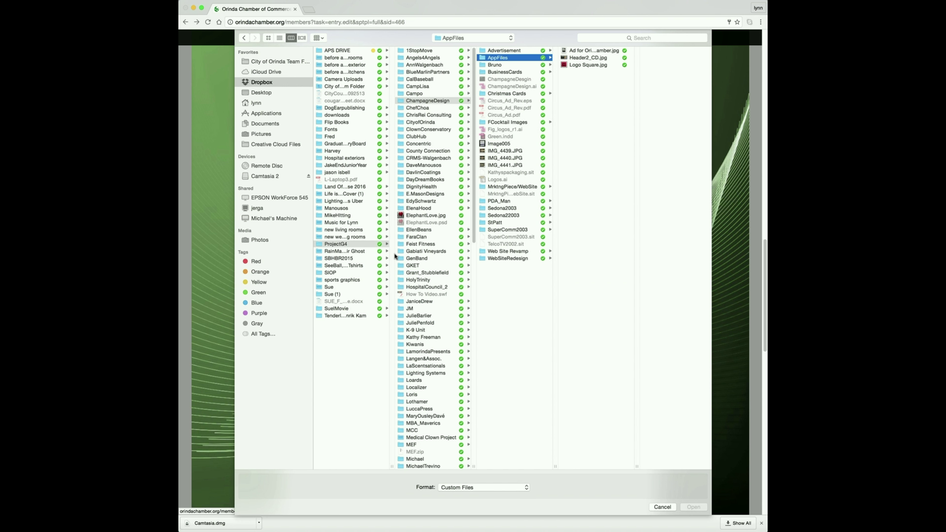
Step: Upload Ad for OrindaChamber.jpg from AppFiles as the listing's fourth image
left_click(578, 58)
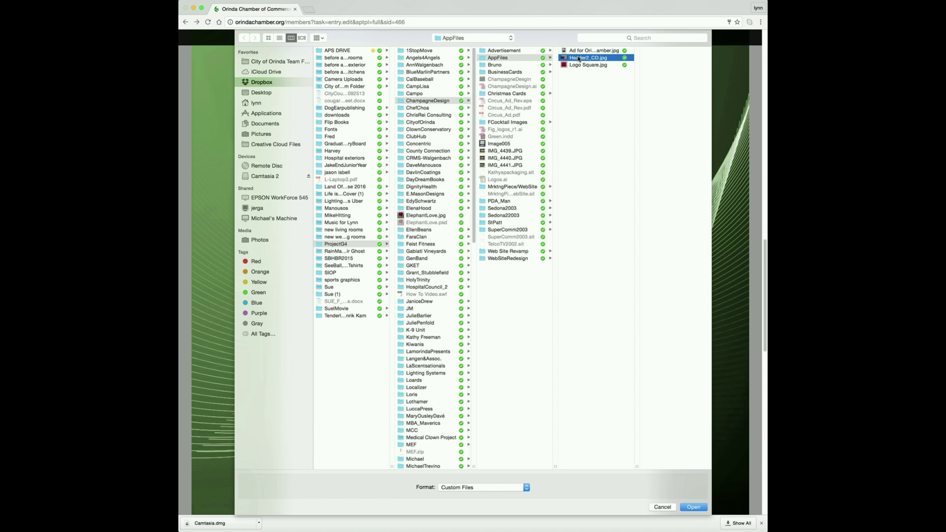
left_click(578, 51)
left_click(693, 507)
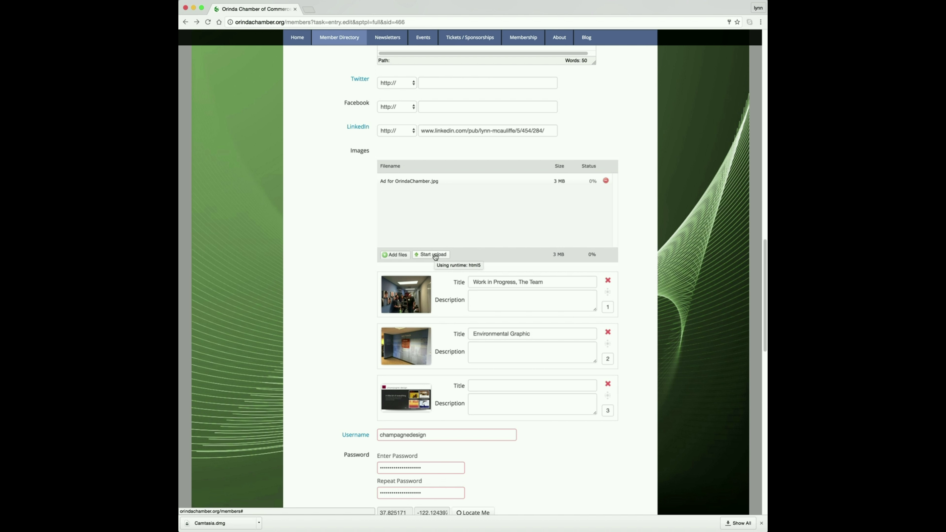
left_click(435, 255)
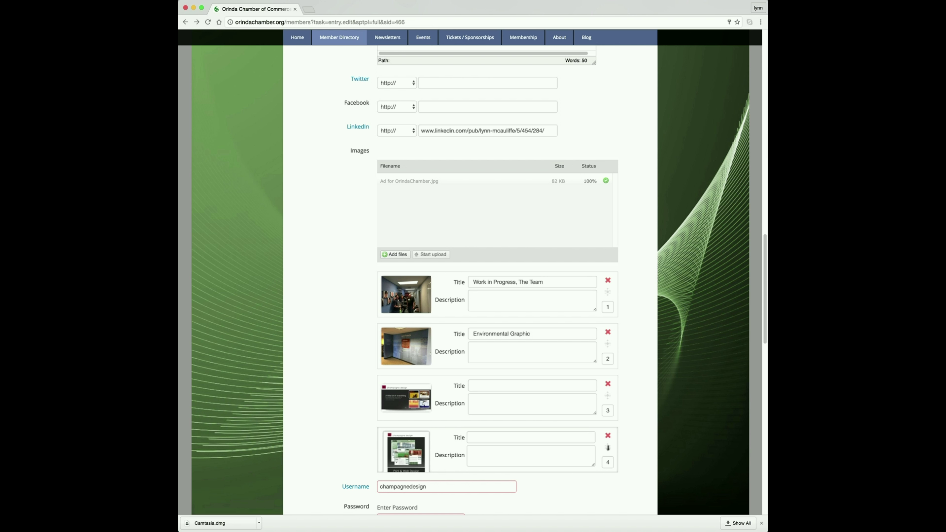
Step: Move the new ad image to the top of the Images list, above the other three
left_click_drag(608, 448, 606, 292)
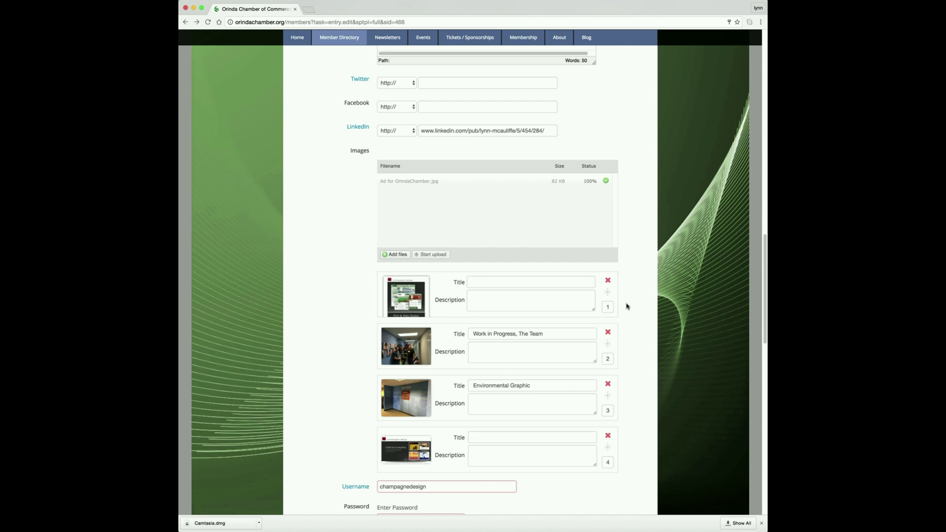
mouse_move(608, 290)
left_mouse_down()
mouse_move(608, 368)
mouse_move(608, 288)
left_mouse_up()
scroll(650, 394, "down", 5)
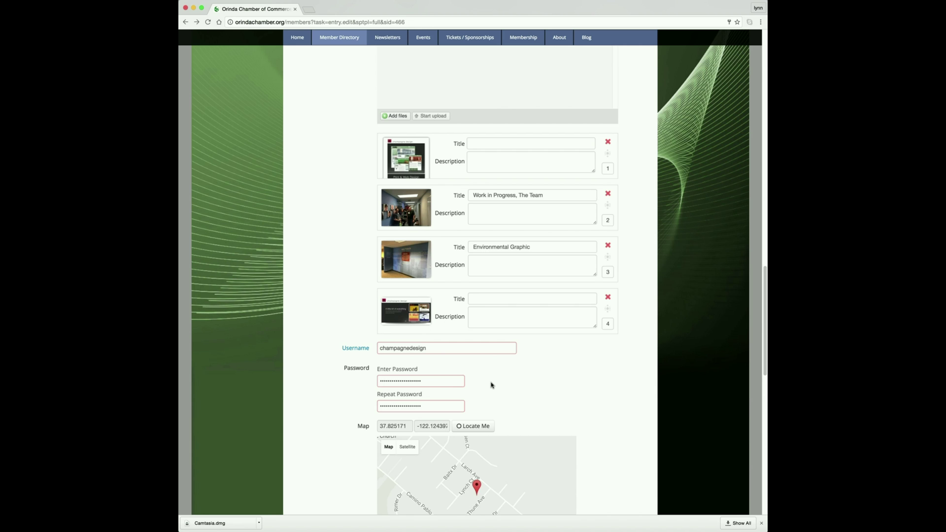
Step: Save the edited Champagne Design entry with Save Entry at the bottom of the form
scroll(490, 383, "down", 3)
scroll(491, 384, "down", 1)
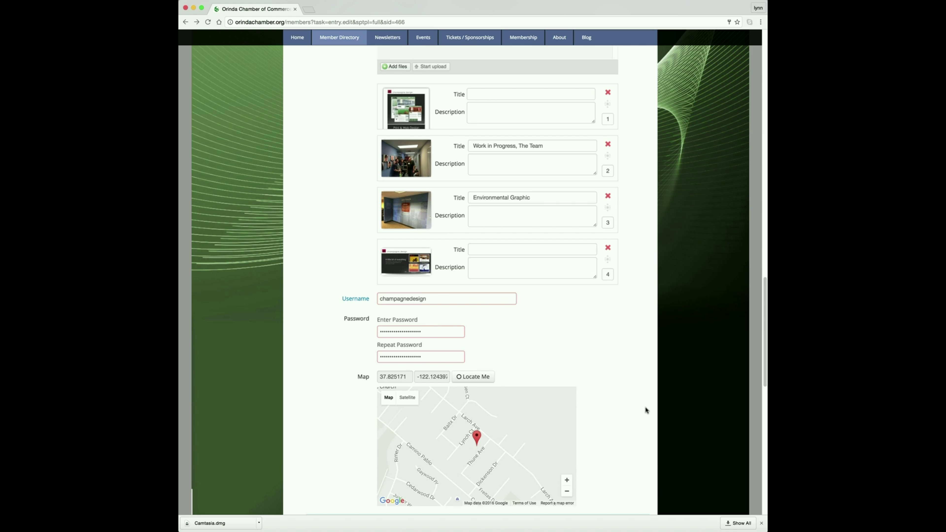
scroll(644, 406, "down", 5)
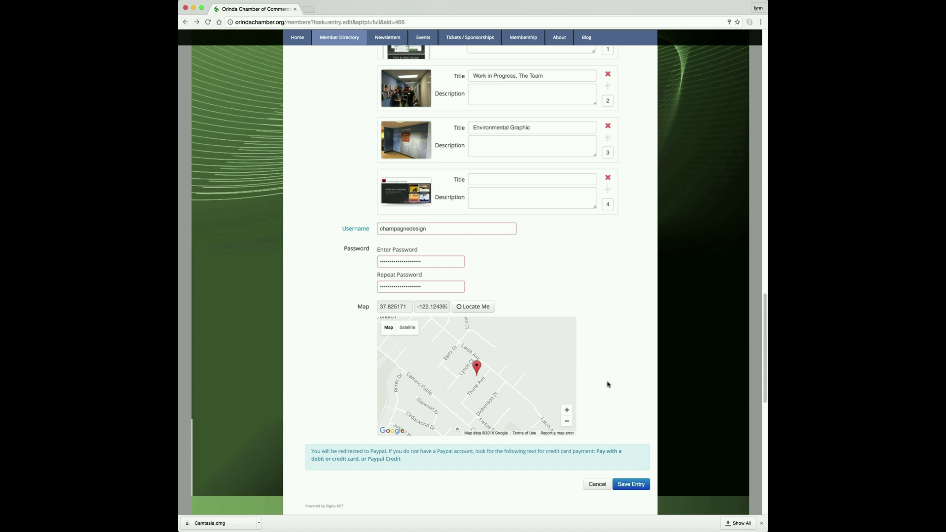
scroll(607, 380, "down", 3)
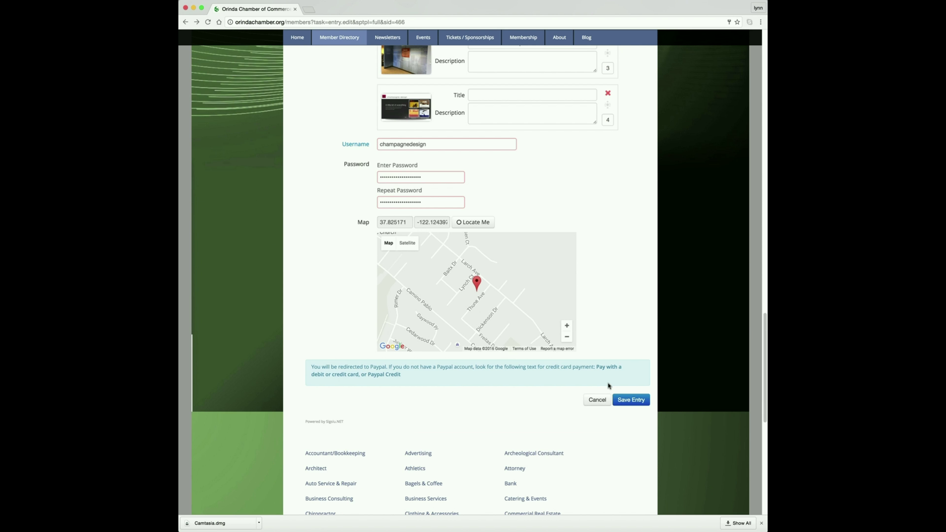
left_click(635, 401)
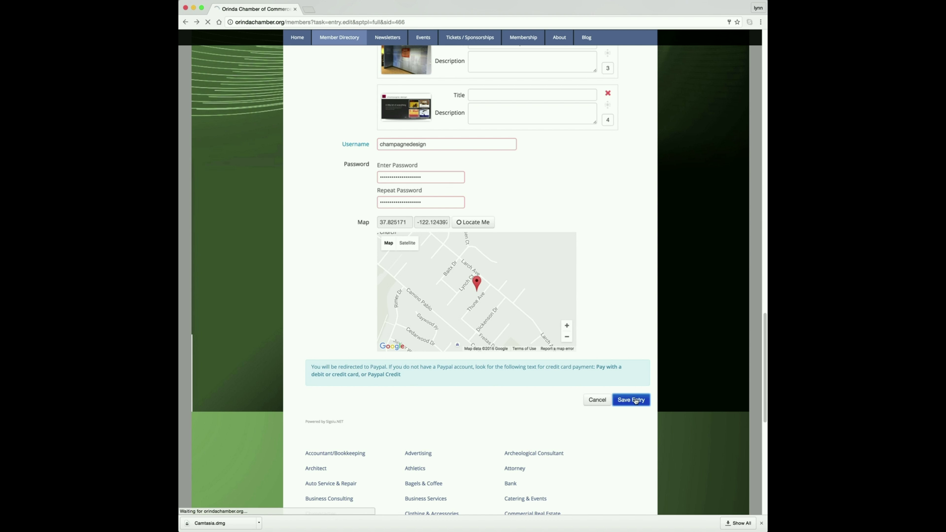